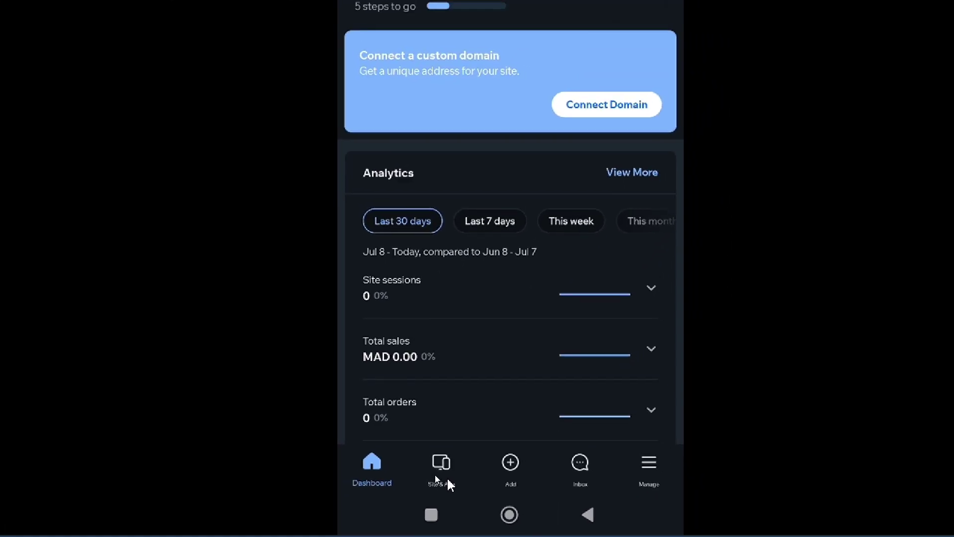
- Open the Site & App page and examine its website, mobile app and engagement options
{"action": "left_click", "coordinate": [435, 476]}
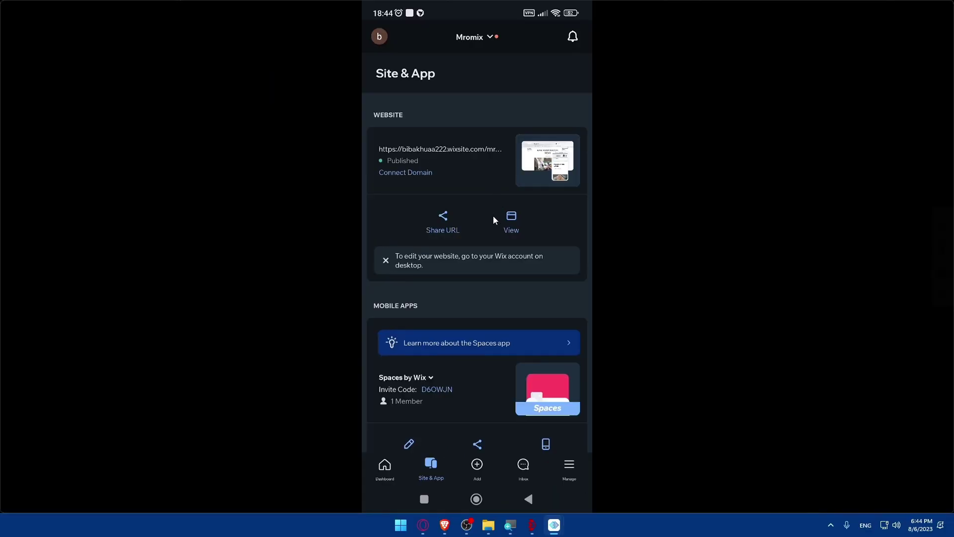
{"action": "scroll", "coordinate": [493, 219], "scroll_direction": "down", "scroll_amount": 8}
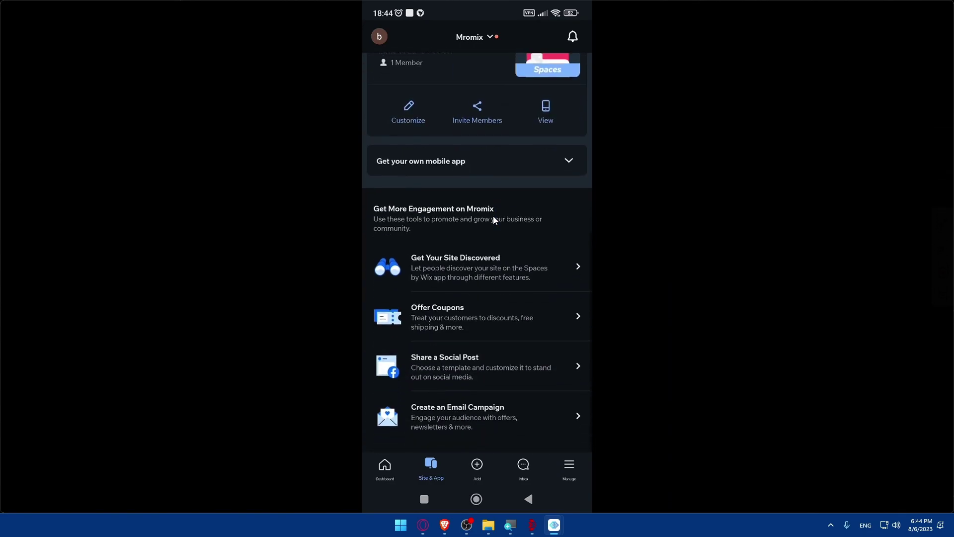
{"action": "scroll", "coordinate": [493, 219], "scroll_direction": "up", "scroll_amount": 8}
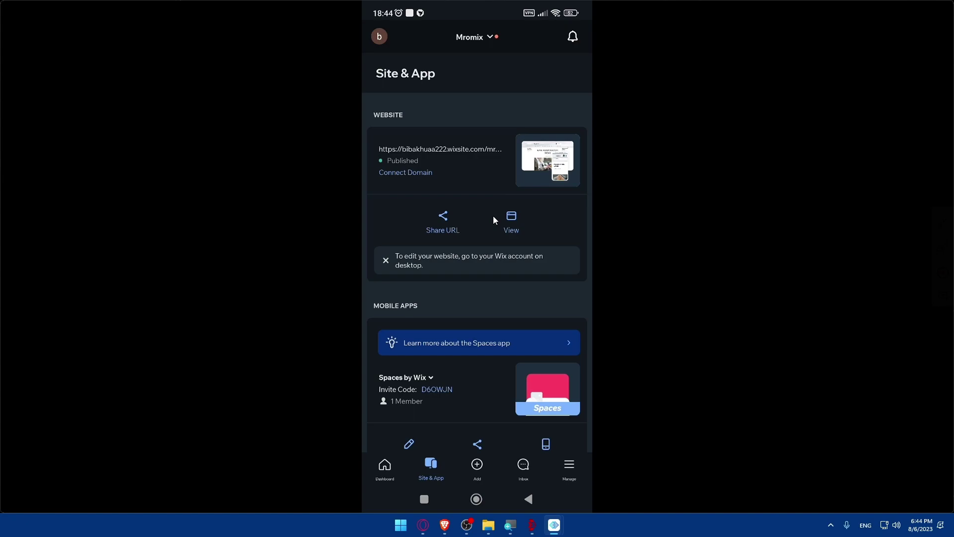
{"action": "scroll", "coordinate": [494, 217], "scroll_direction": "down", "scroll_amount": 1}
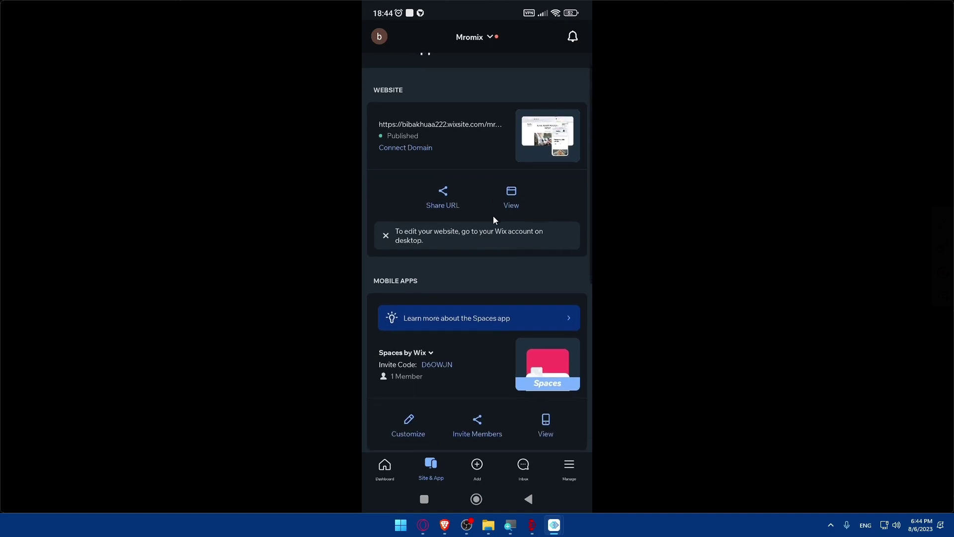
{"action": "scroll", "coordinate": [493, 219], "scroll_direction": "up", "scroll_amount": 1}
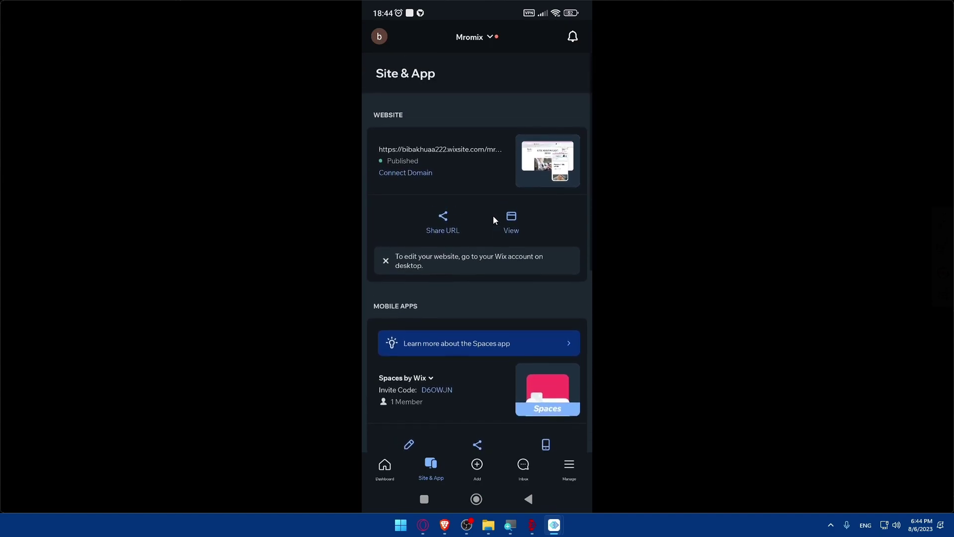
{"action": "scroll", "coordinate": [493, 220], "scroll_direction": "down", "scroll_amount": 2}
{"action": "scroll", "coordinate": [493, 219], "scroll_direction": "down", "scroll_amount": 1}
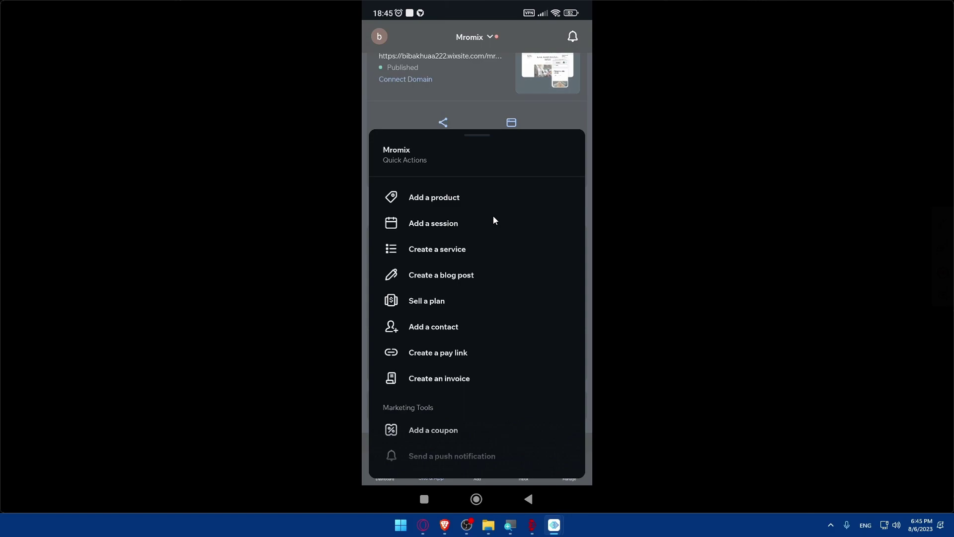
- Look through the Quick Actions list for the Mromix site and close it
{"action": "scroll", "coordinate": [494, 219], "scroll_direction": "down", "scroll_amount": 3}
{"action": "scroll", "coordinate": [494, 218], "scroll_direction": "up", "scroll_amount": 3}
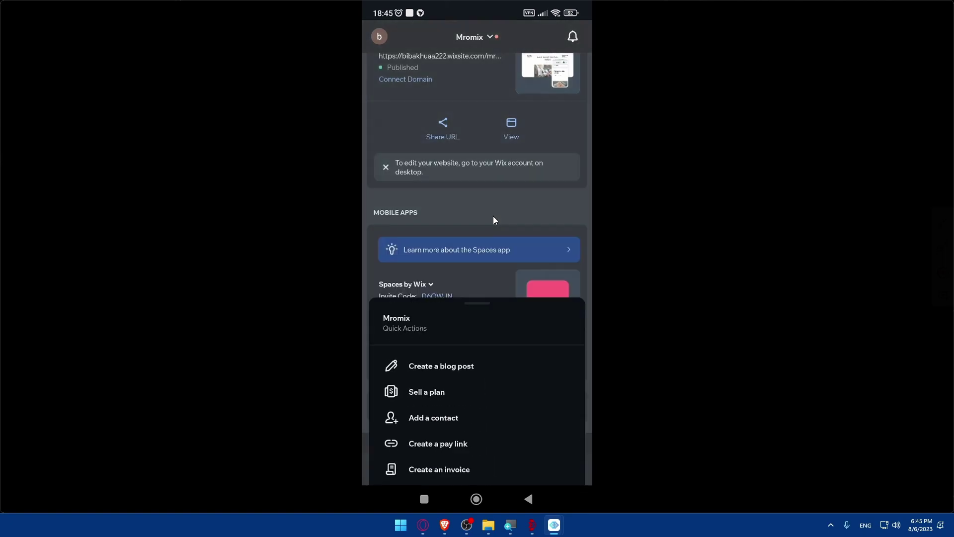
{"action": "scroll", "coordinate": [494, 219], "scroll_direction": "up", "scroll_amount": 3}
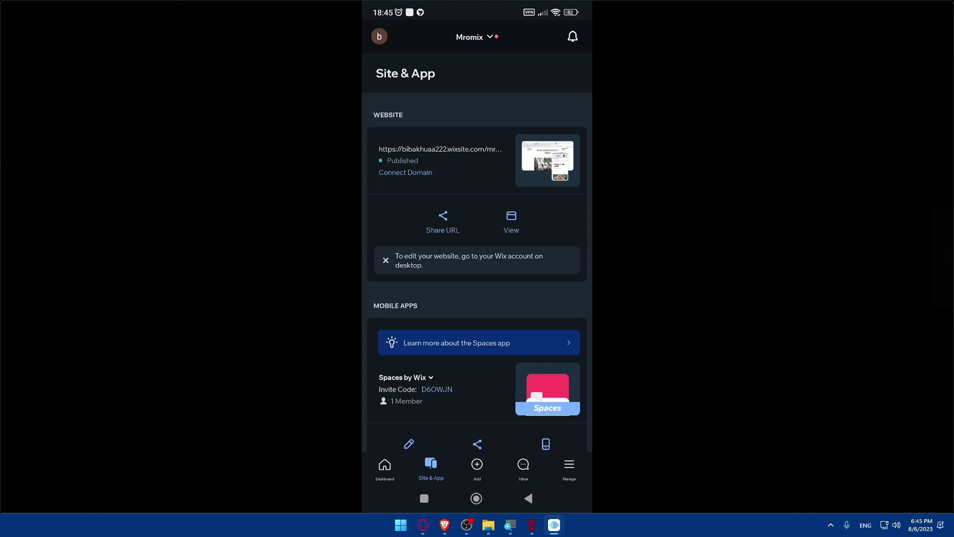
- Leave the Wix Owner app and open a new tab in Chrome on the phone
{"action": "left_click", "coordinate": [476, 497]}
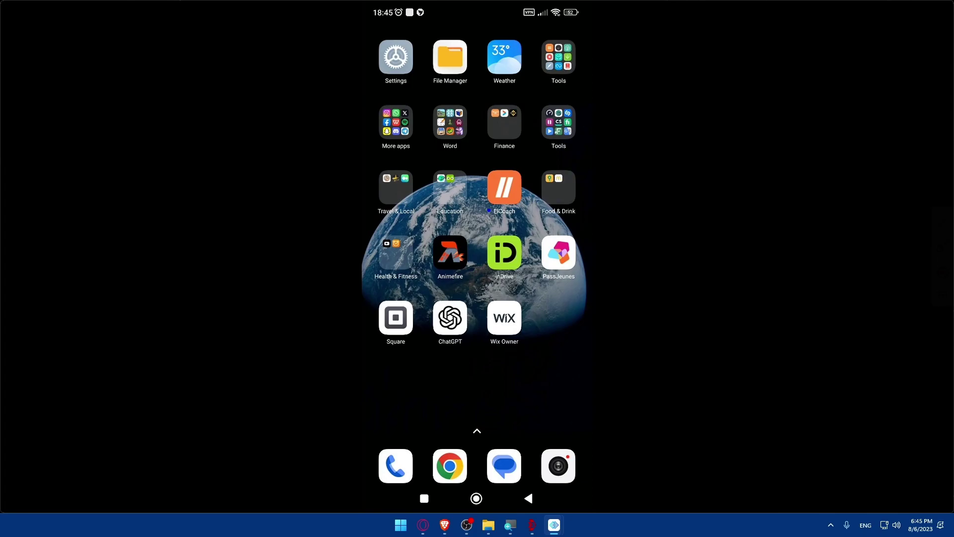
{"action": "left_click", "coordinate": [450, 466]}
{"action": "left_click", "coordinate": [520, 36]}
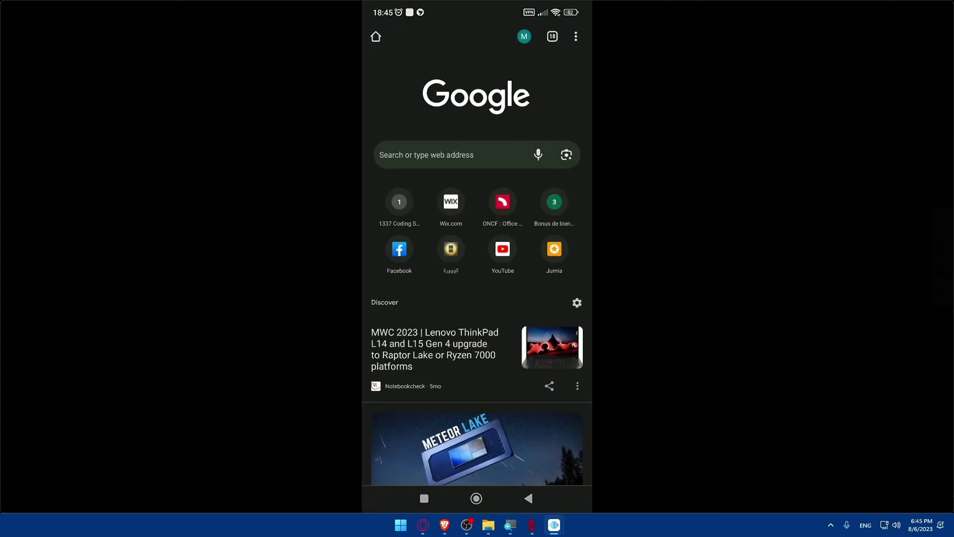
{"action": "left_click", "coordinate": [576, 37]}
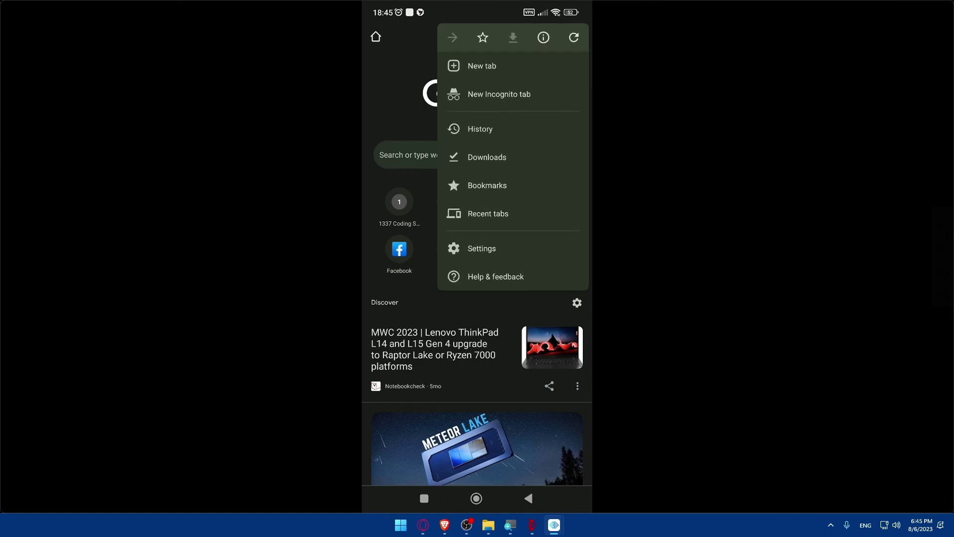
{"action": "key", "text": "Escape"}
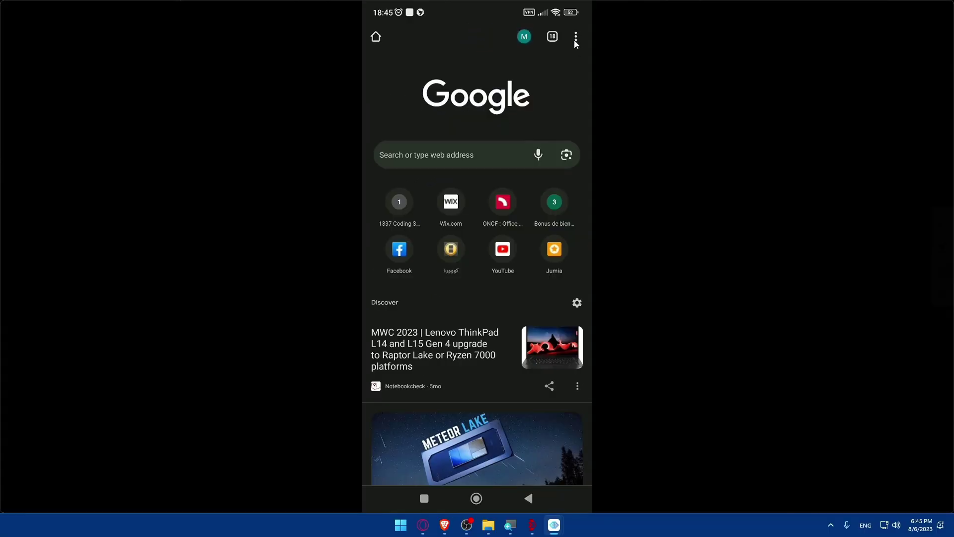
{"action": "left_click", "coordinate": [575, 39]}
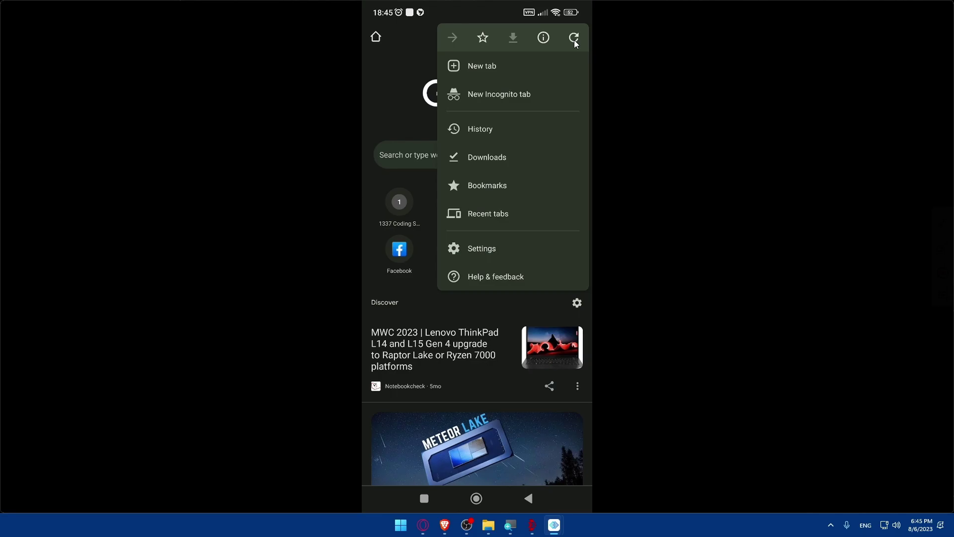
- Load wix.com in the phone's new browser tab
{"action": "left_click", "coordinate": [574, 40]}
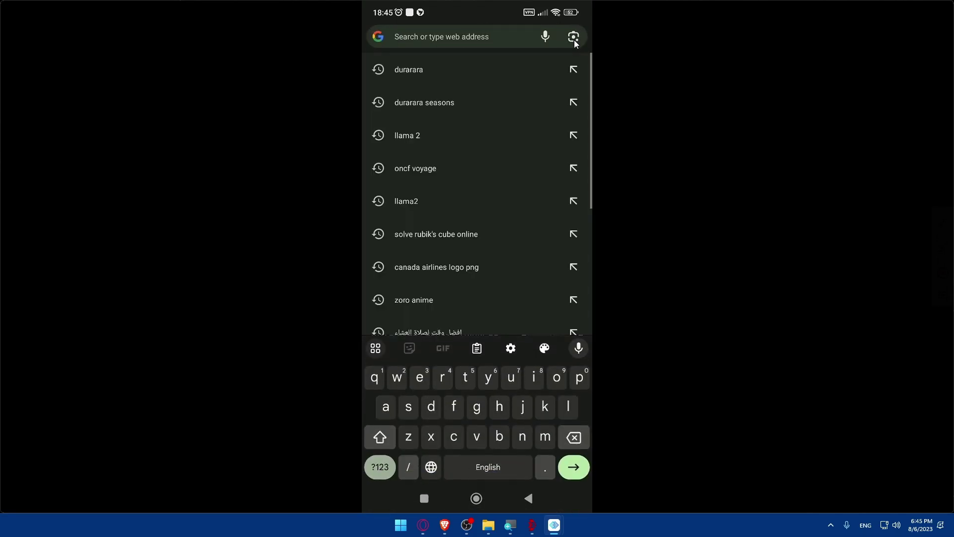
{"action": "type", "text": "wix.com"}
{"action": "key", "text": "Return"}
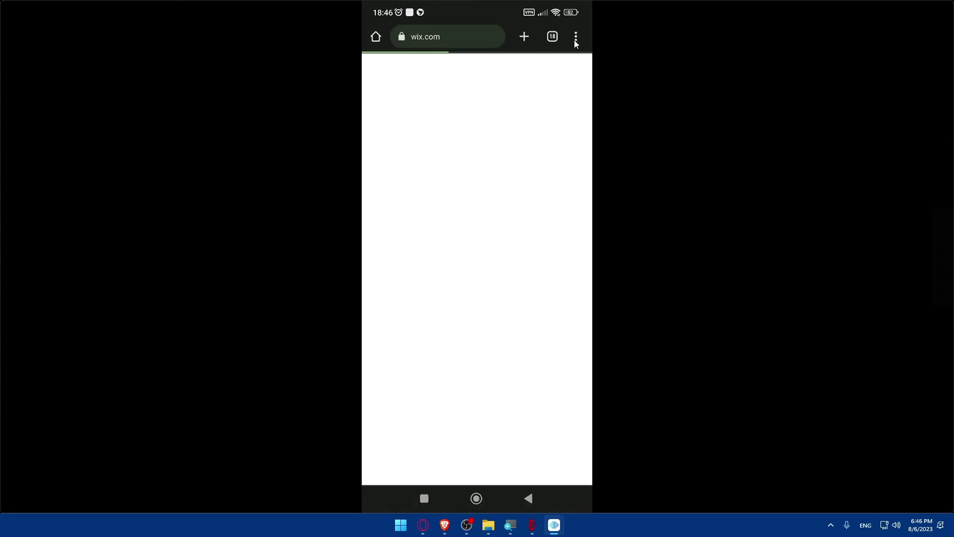
- Check the browser's Desktop site option for the Wix home page and for the site editor
{"action": "left_click", "coordinate": [575, 41]}
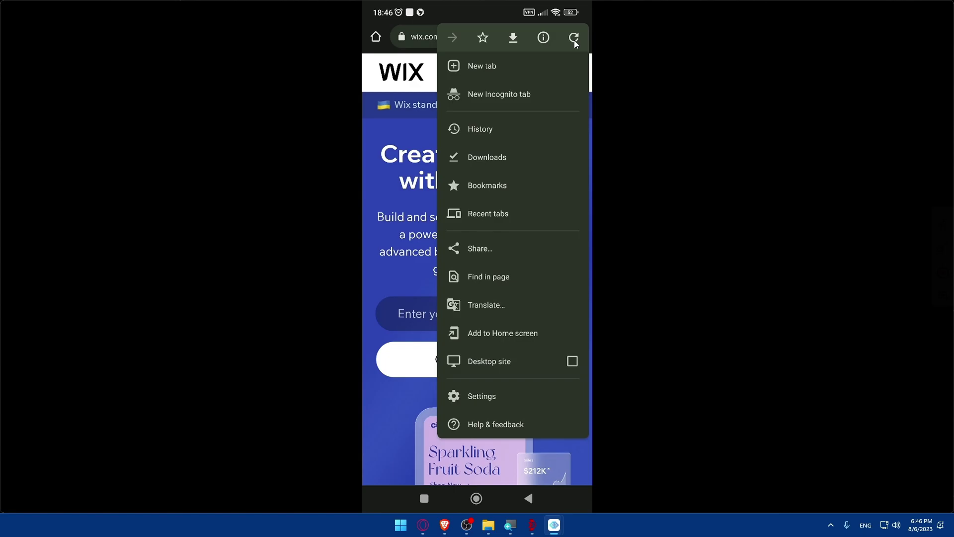
{"action": "left_click", "coordinate": [574, 40]}
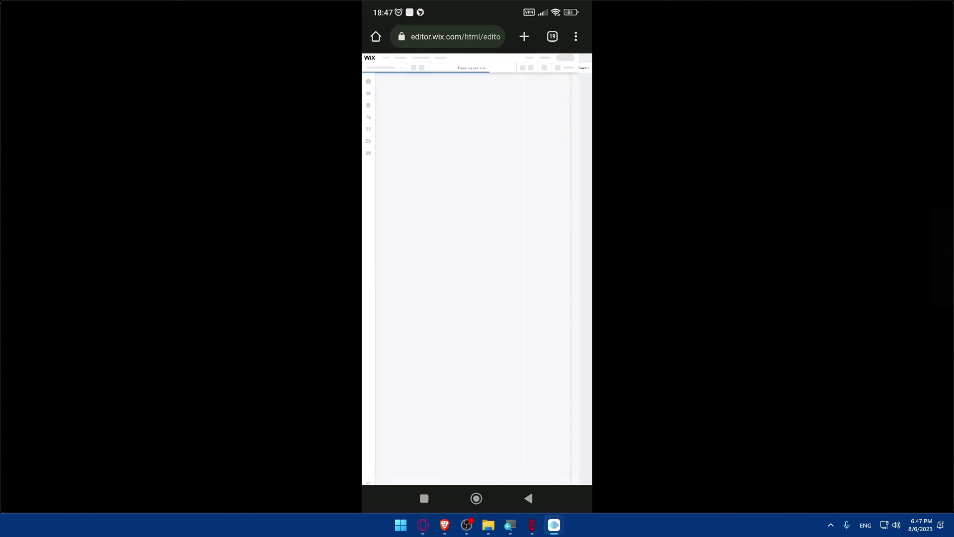
{"action": "left_click", "coordinate": [575, 36]}
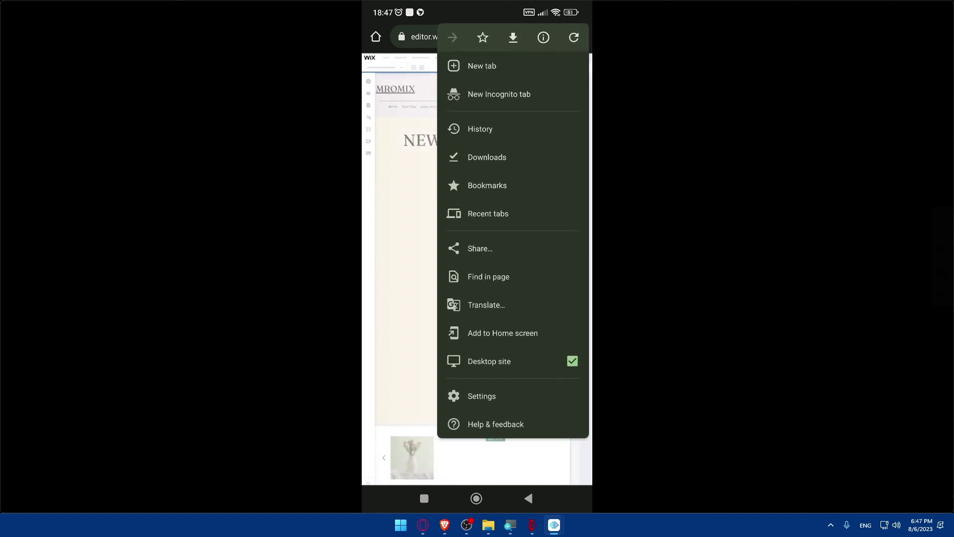
{"action": "key", "text": "Escape"}
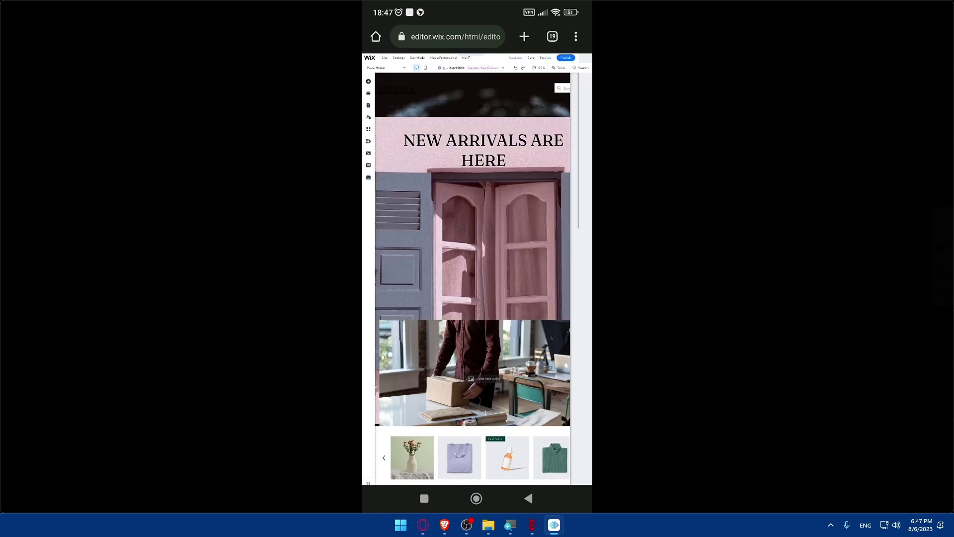
- Add a Heading 1 themed text element to the Home page
{"action": "scroll", "coordinate": [472, 278], "scroll_direction": "down", "scroll_amount": 1}
{"action": "scroll", "coordinate": [472, 278], "scroll_direction": "up", "scroll_amount": 1}
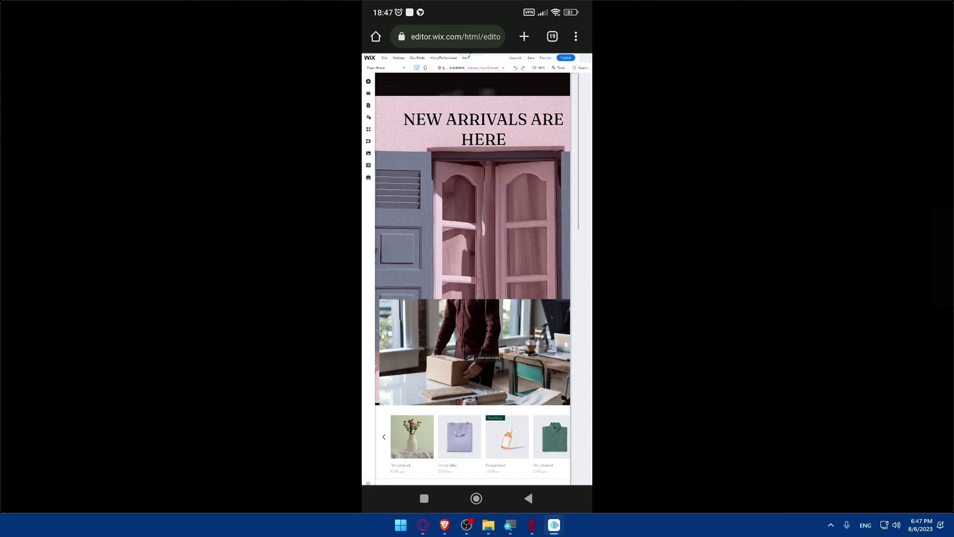
{"action": "scroll", "coordinate": [399, 181], "scroll_direction": "up", "scroll_amount": 3}
{"action": "scroll", "coordinate": [477, 268], "scroll_direction": "up", "scroll_amount": 2}
{"action": "scroll", "coordinate": [477, 268], "scroll_direction": "up", "scroll_amount": 3}
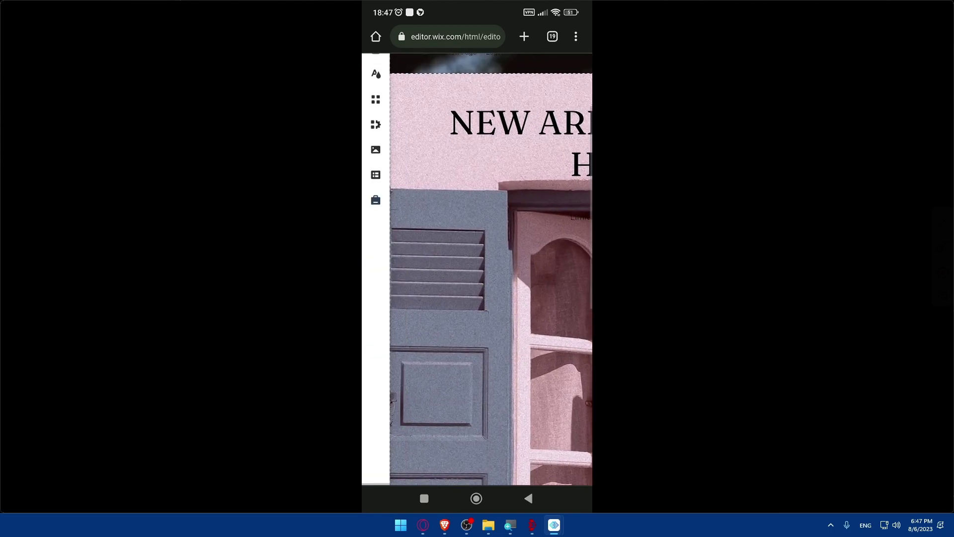
{"action": "left_click", "coordinate": [375, 113]}
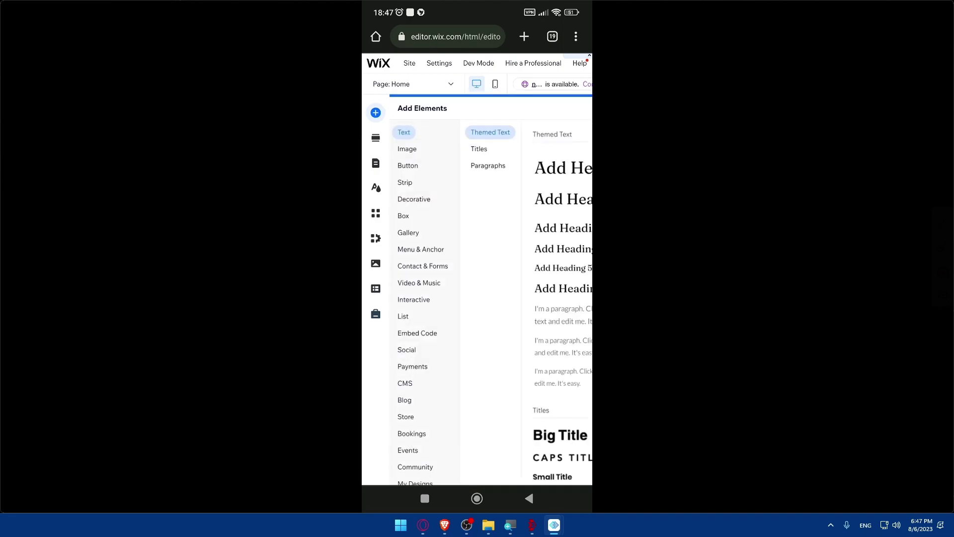
{"action": "left_click", "coordinate": [565, 168]}
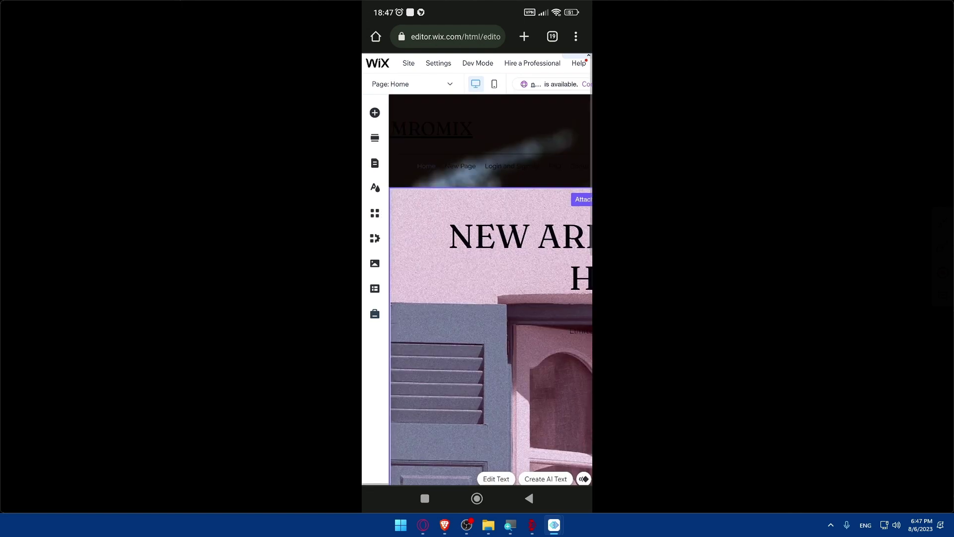
- Change the new heading's text to "Test" and look over its text settings
{"action": "scroll", "coordinate": [477, 279], "scroll_direction": "down", "scroll_amount": 5}
{"action": "double_click", "coordinate": [477, 278]}
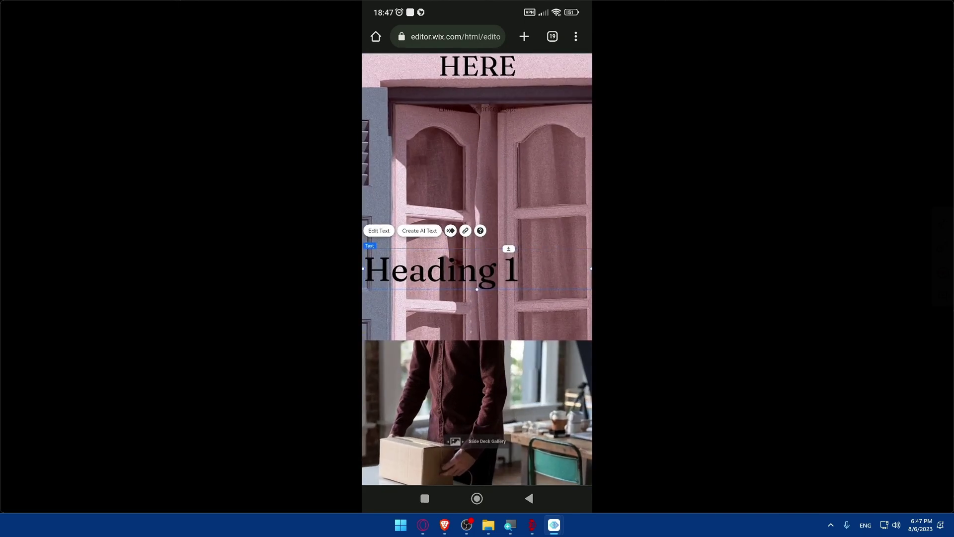
{"action": "left_click", "coordinate": [379, 231]}
{"action": "type", "text": "Test"}
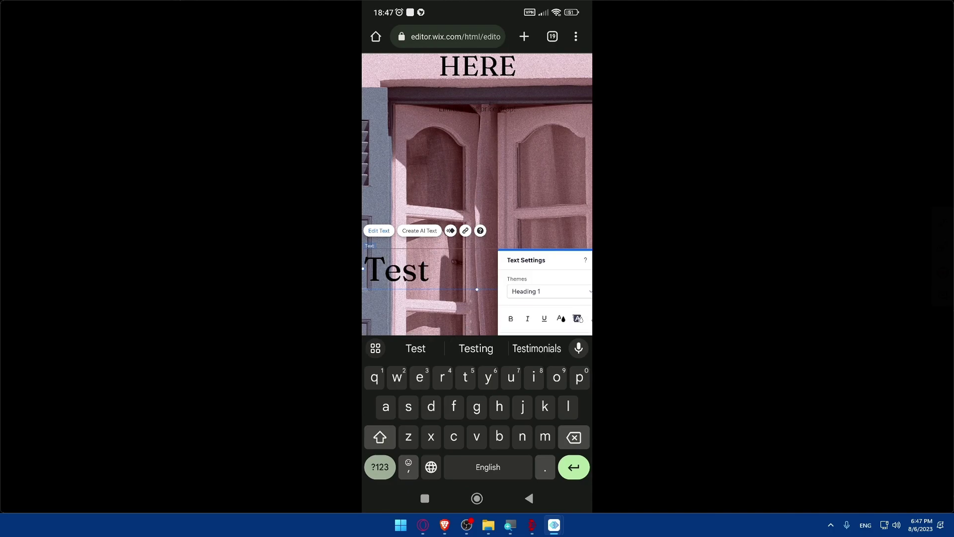
{"action": "left_click", "coordinate": [529, 498]}
{"action": "scroll", "coordinate": [546, 291], "scroll_direction": "right", "scroll_amount": 1}
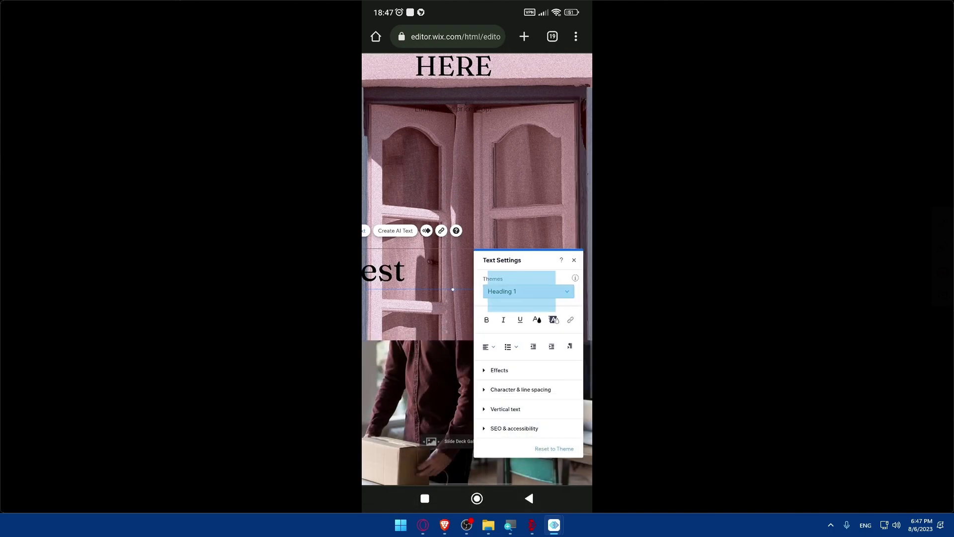
{"action": "scroll", "coordinate": [478, 269], "scroll_direction": "left", "scroll_amount": 1}
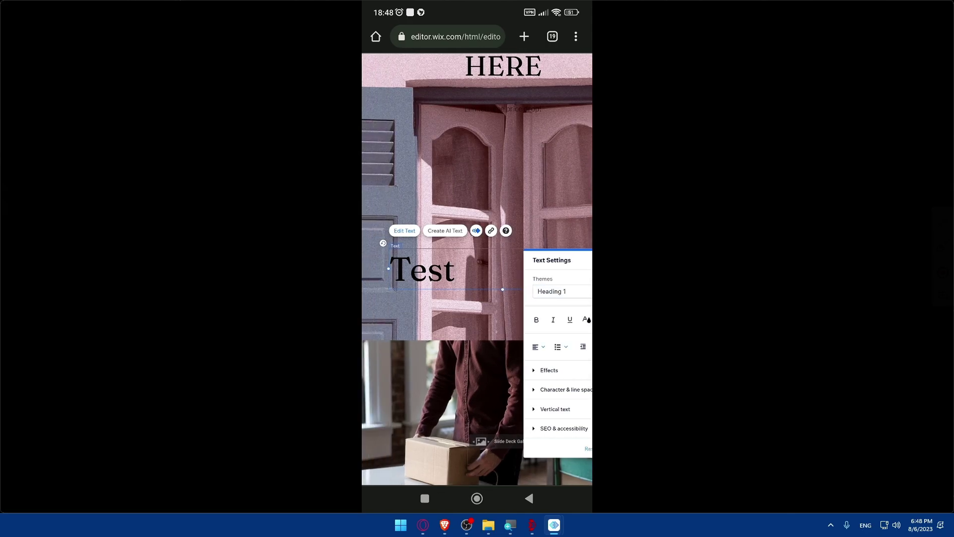
- Apply the Glide in animation to the Test heading and review its animation and link settings
{"action": "left_click", "coordinate": [476, 231]}
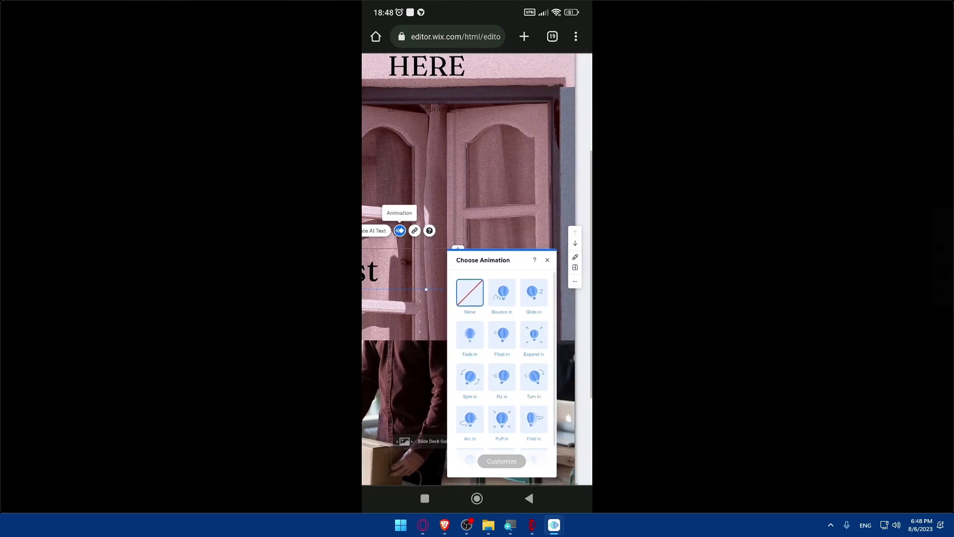
{"action": "left_click", "coordinate": [534, 293]}
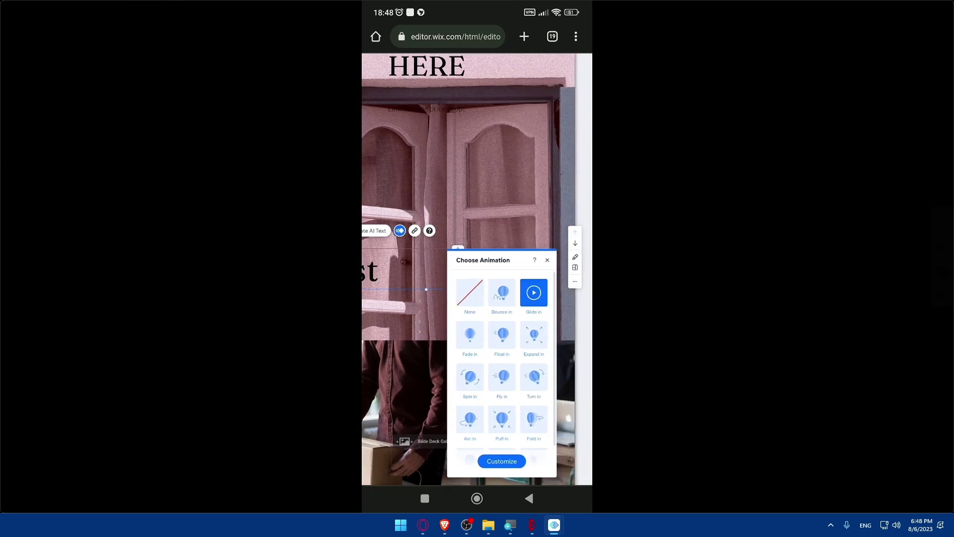
{"action": "left_click", "coordinate": [501, 461]}
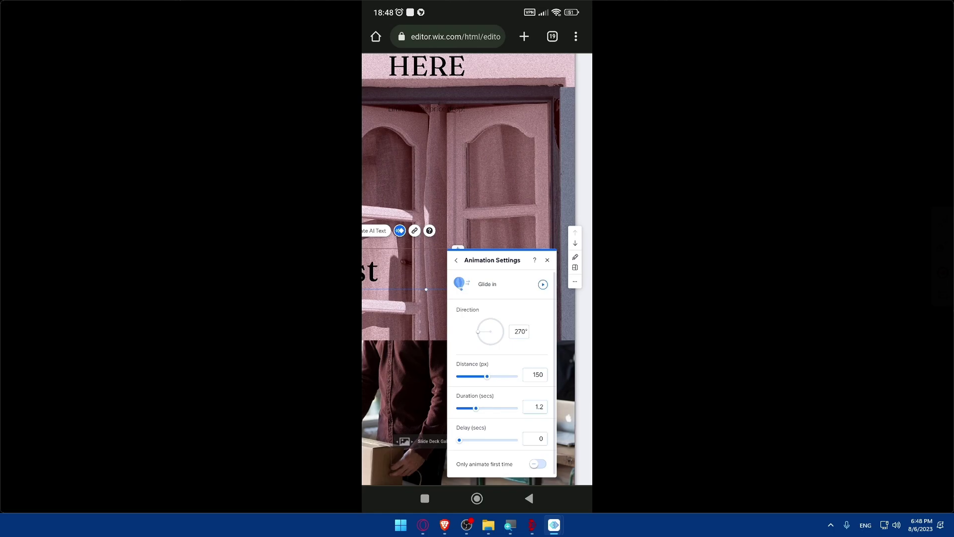
{"action": "left_click", "coordinate": [414, 231]}
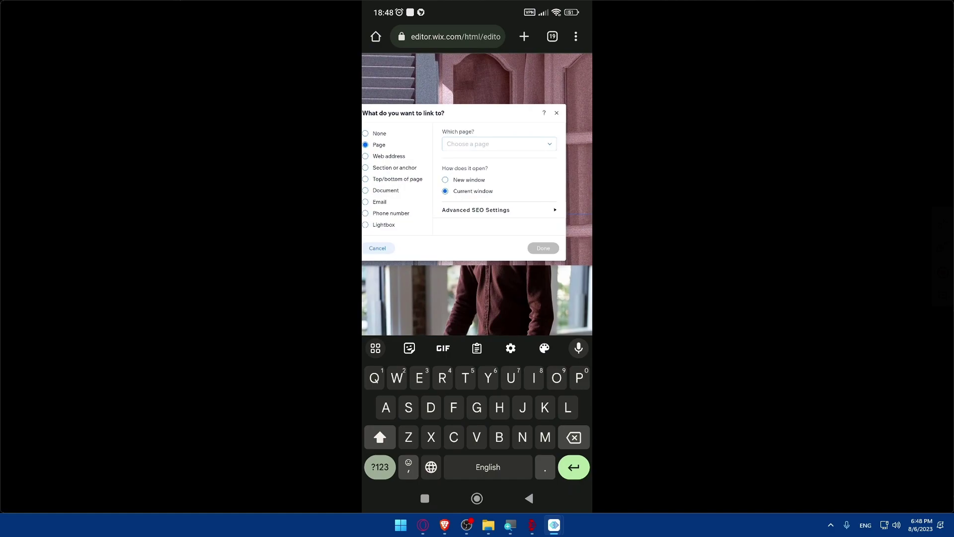
{"action": "left_click", "coordinate": [556, 113]}
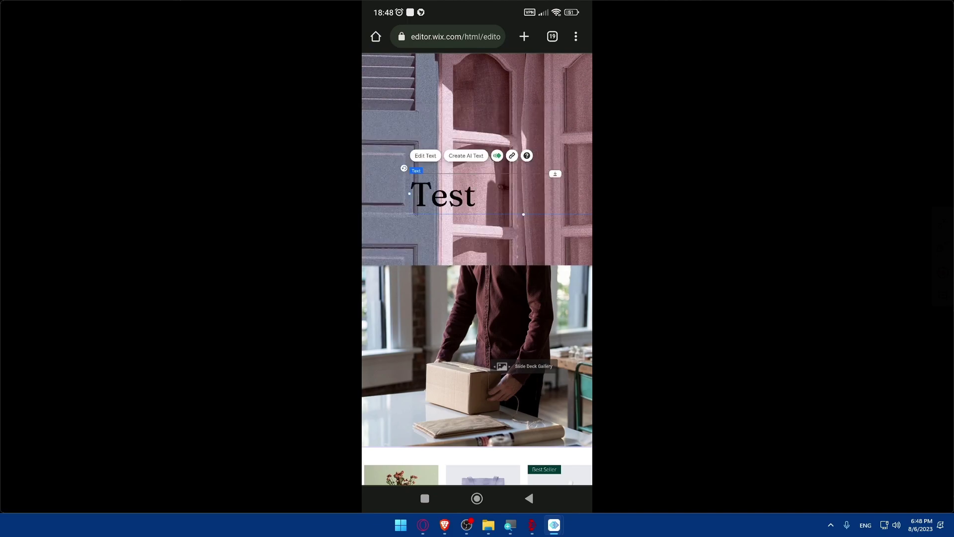
- Load wix.com in the computer's Brave browser and switch back to the phone mirroring window
{"action": "left_click", "coordinate": [444, 525]}
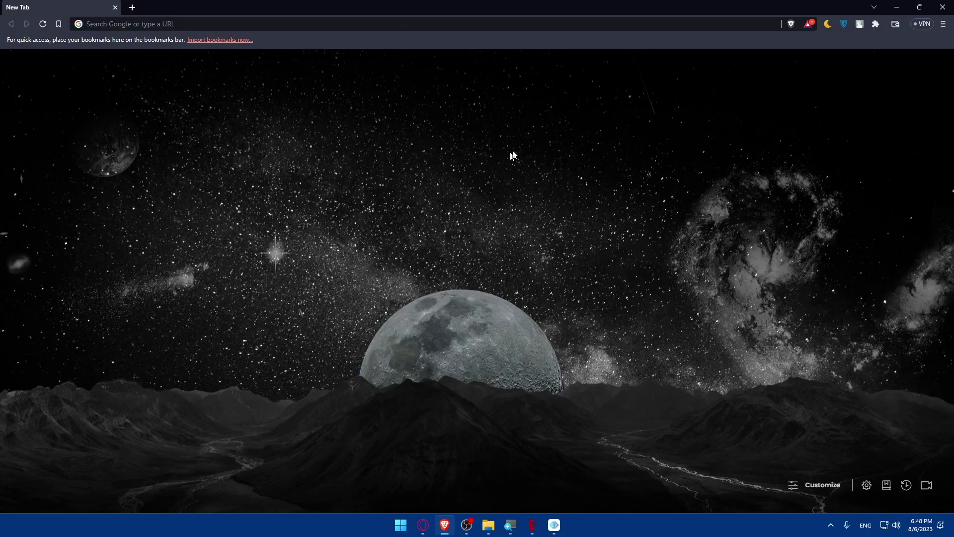
{"action": "left_click", "coordinate": [227, 22]}
{"action": "type", "text": "wix"}
{"action": "key", "text": "Return"}
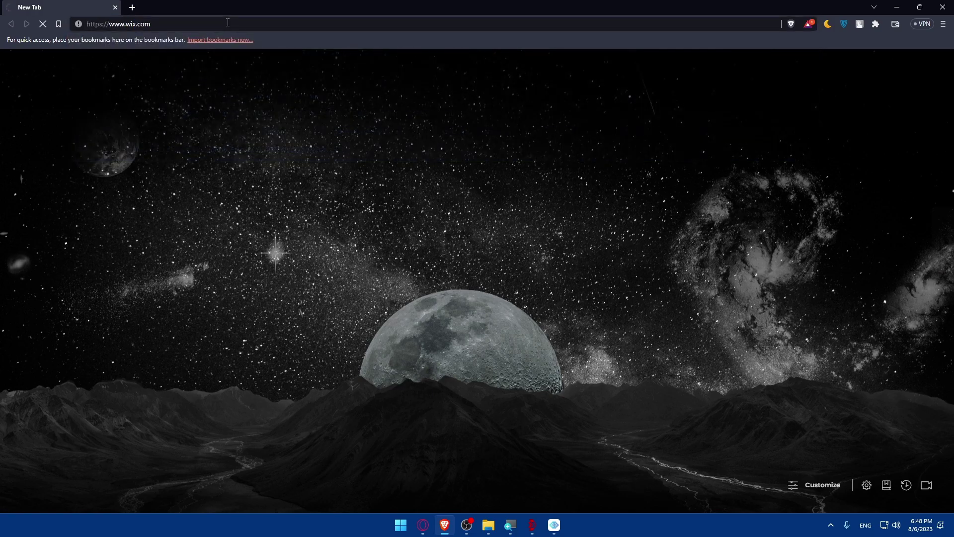
{"action": "mouse_move", "coordinate": [554, 525]}
{"action": "left_click", "coordinate": [571, 475]}
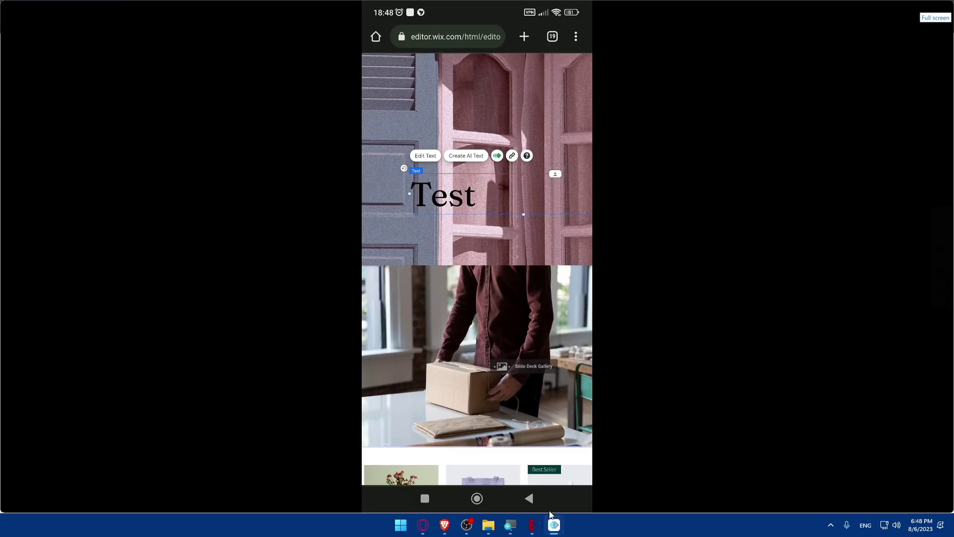
- Open the Mromix site in the Wix editor in the computer's Brave browser and find the Test heading on the Home page
{"action": "left_click", "coordinate": [444, 525]}
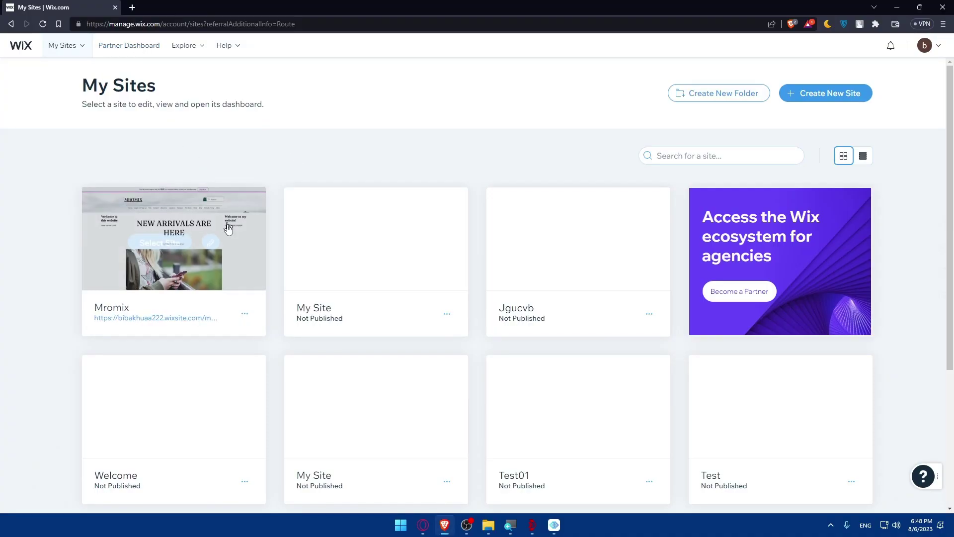
{"action": "left_click", "coordinate": [206, 236]}
{"action": "mouse_move", "coordinate": [570, 533]}
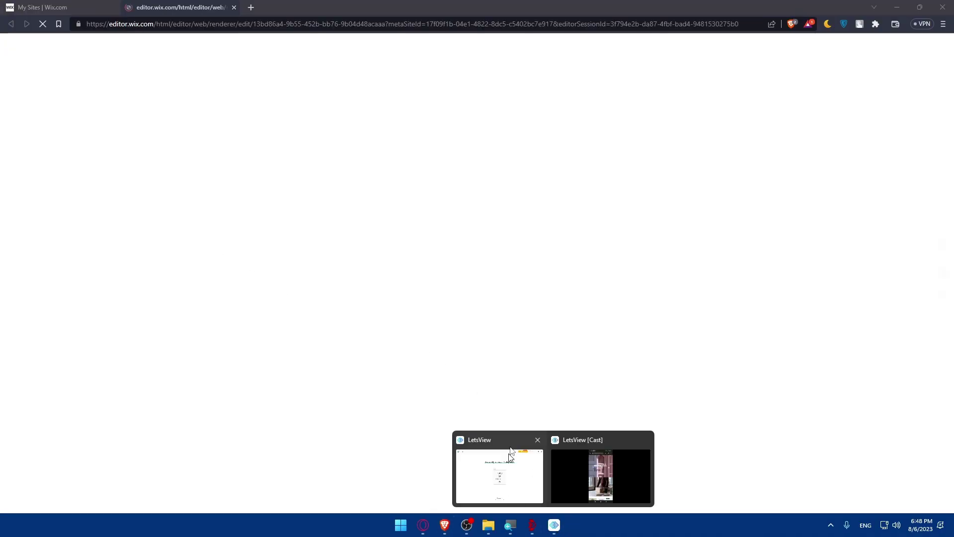
{"action": "left_click", "coordinate": [565, 463]}
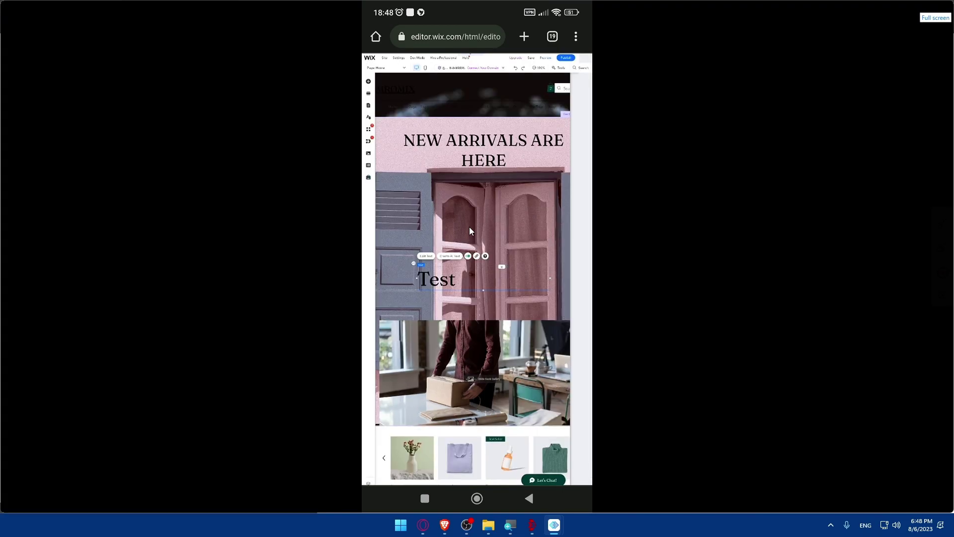
{"action": "left_click", "coordinate": [446, 524]}
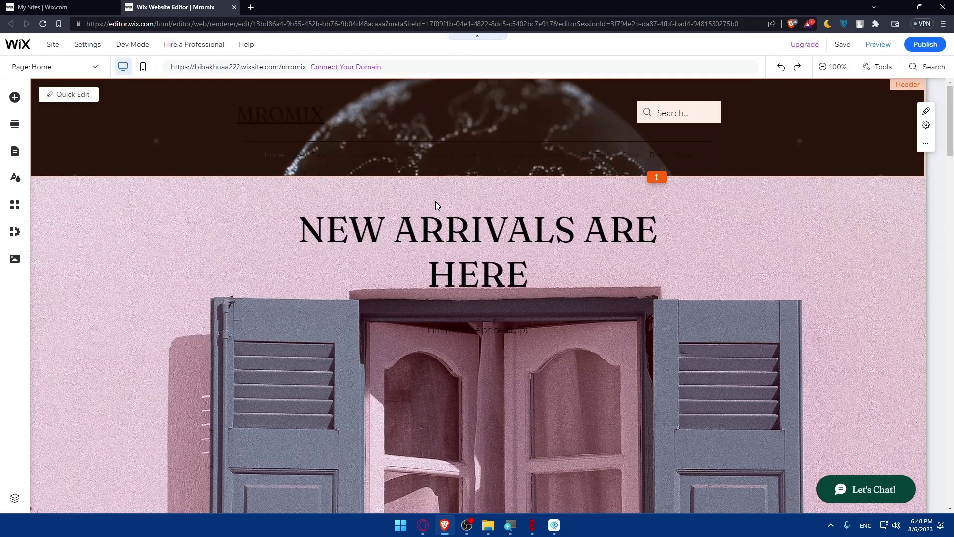
{"action": "scroll", "coordinate": [383, 248], "scroll_direction": "down", "scroll_amount": 5}
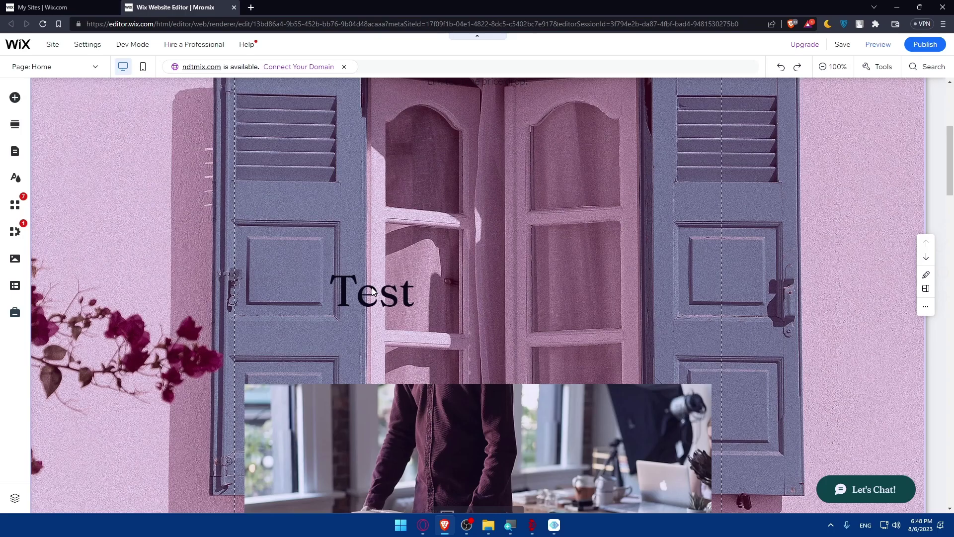
- Switch to the LetsView phone mirroring window and change the Test heading's text to "Hello"
{"action": "left_click", "coordinate": [553, 524]}
{"action": "left_click", "coordinate": [584, 479]}
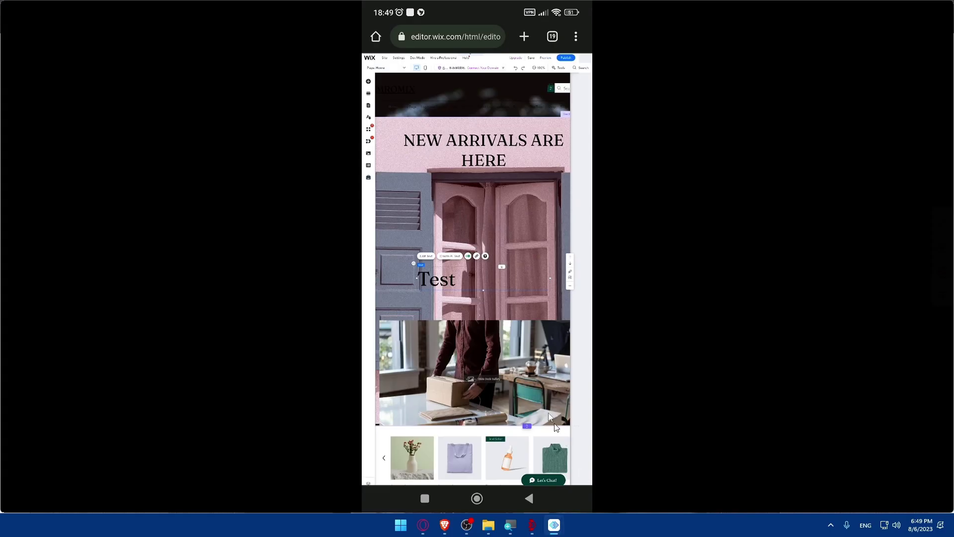
{"action": "double_click", "coordinate": [465, 281]}
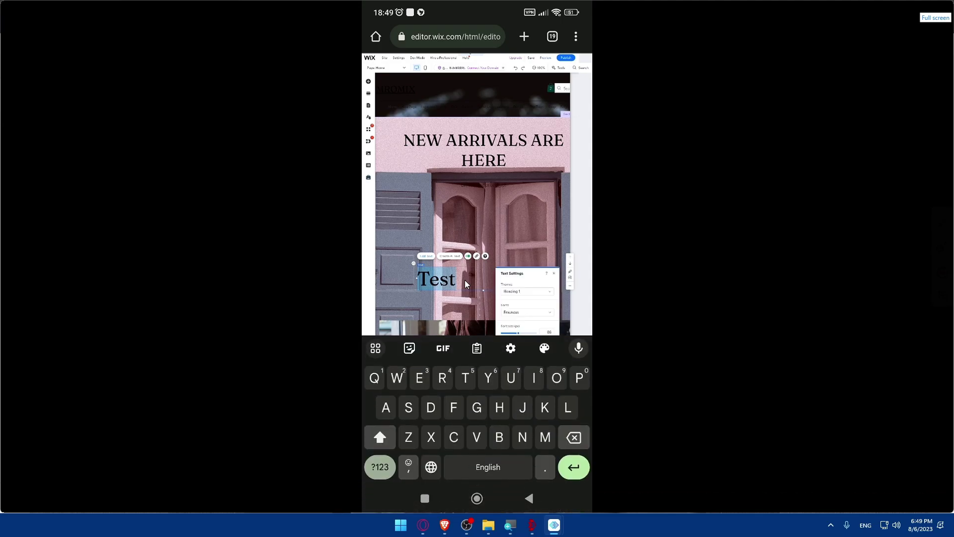
{"action": "type", "text": "Heloo"}
{"action": "key", "text": "BackSpace"}
{"action": "key", "text": "BackSpace"}
{"action": "type", "text": "lo"}
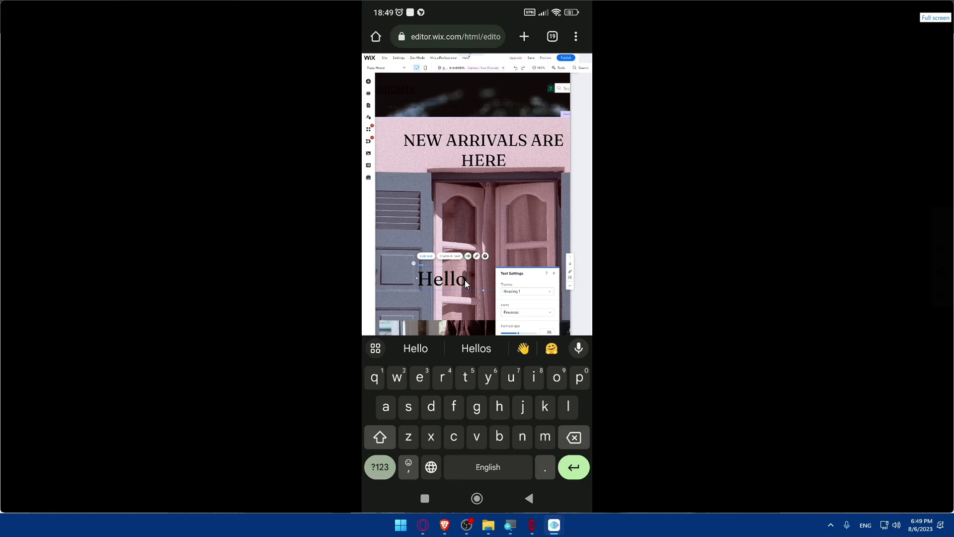
{"action": "scroll", "coordinate": [465, 284], "scroll_direction": "down", "scroll_amount": 2}
{"action": "key", "text": "Escape"}
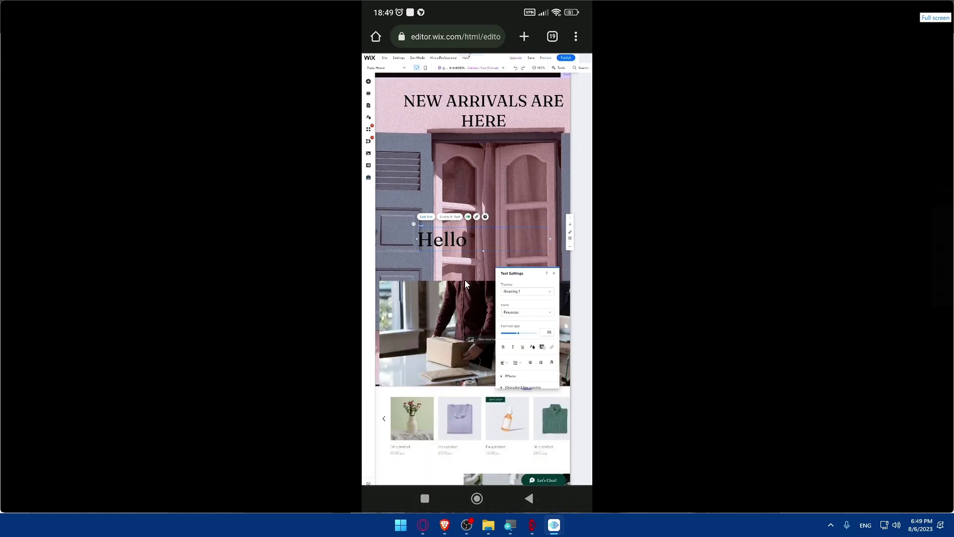
{"action": "left_click", "coordinate": [464, 280]}
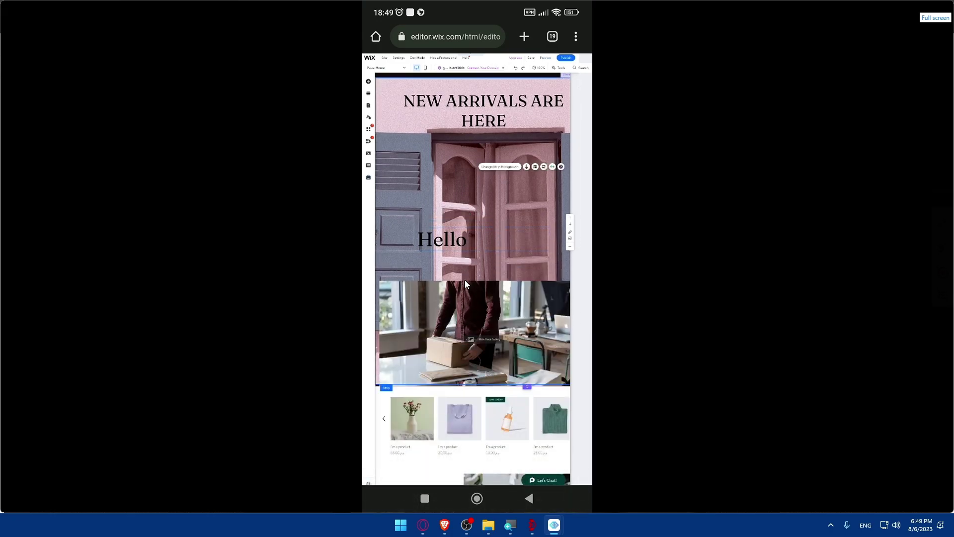
- Compare the Home page heading in Brave's Wix editor with the phone's editor in the LetsView mirroring window
{"action": "left_click", "coordinate": [445, 526]}
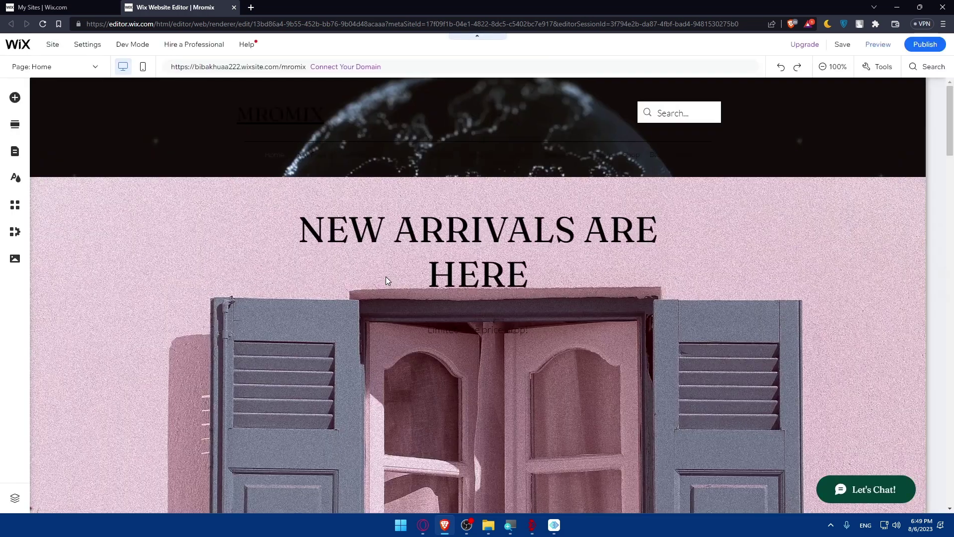
{"action": "scroll", "coordinate": [385, 276], "scroll_direction": "down", "scroll_amount": 5}
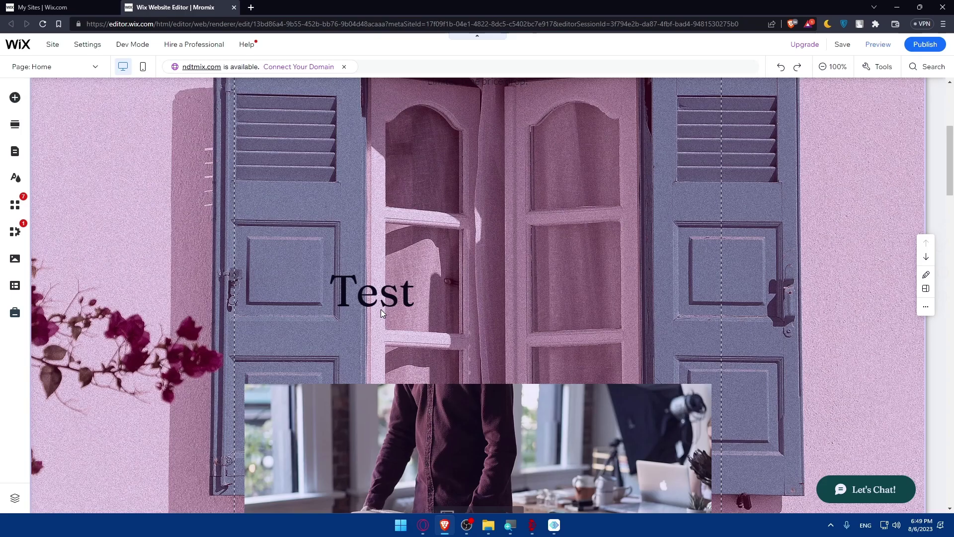
{"action": "mouse_move", "coordinate": [560, 528]}
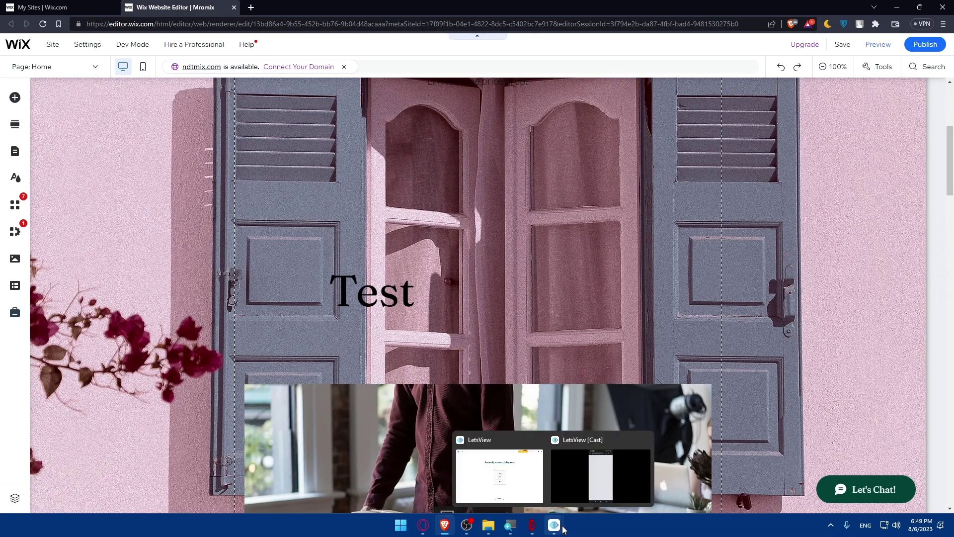
{"action": "left_click", "coordinate": [573, 497]}
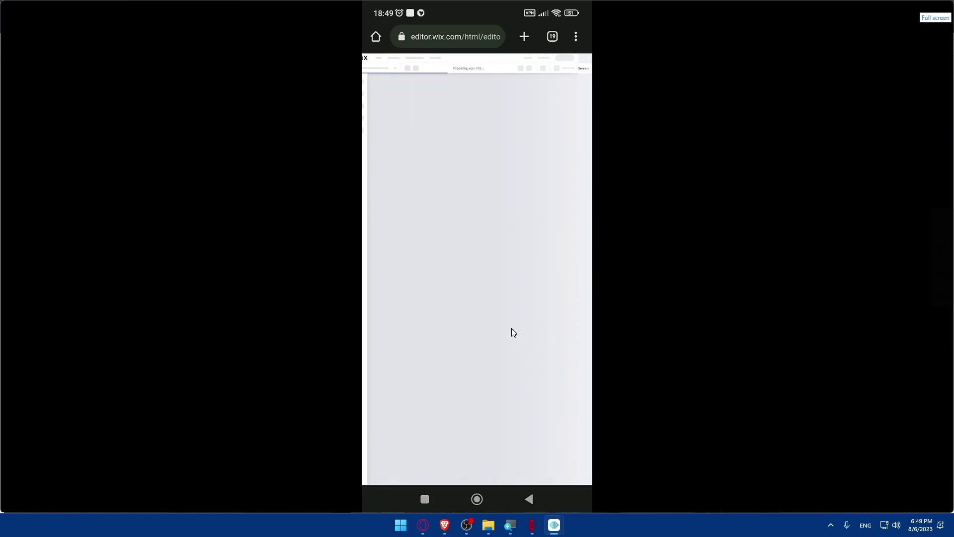
{"action": "left_click", "coordinate": [440, 534]}
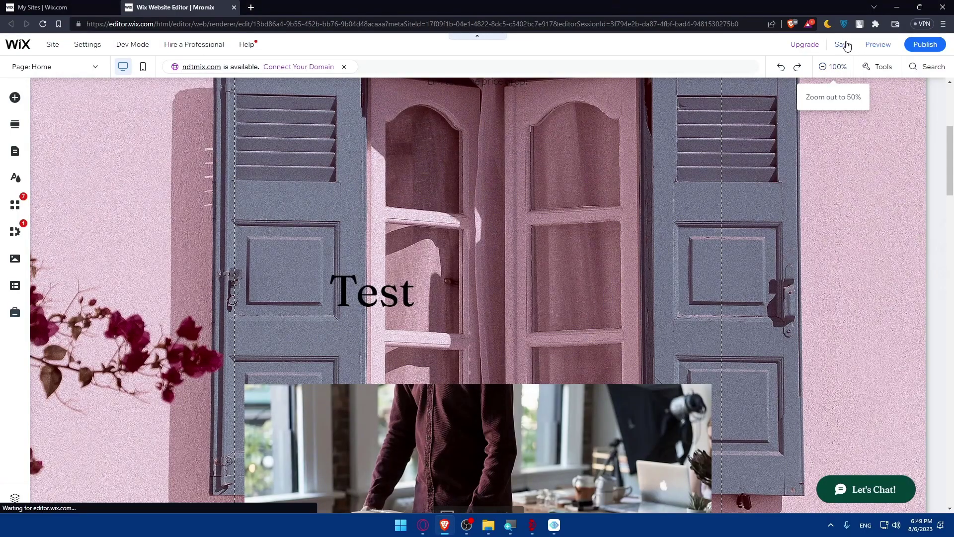
{"action": "mouse_move", "coordinate": [833, 64]}
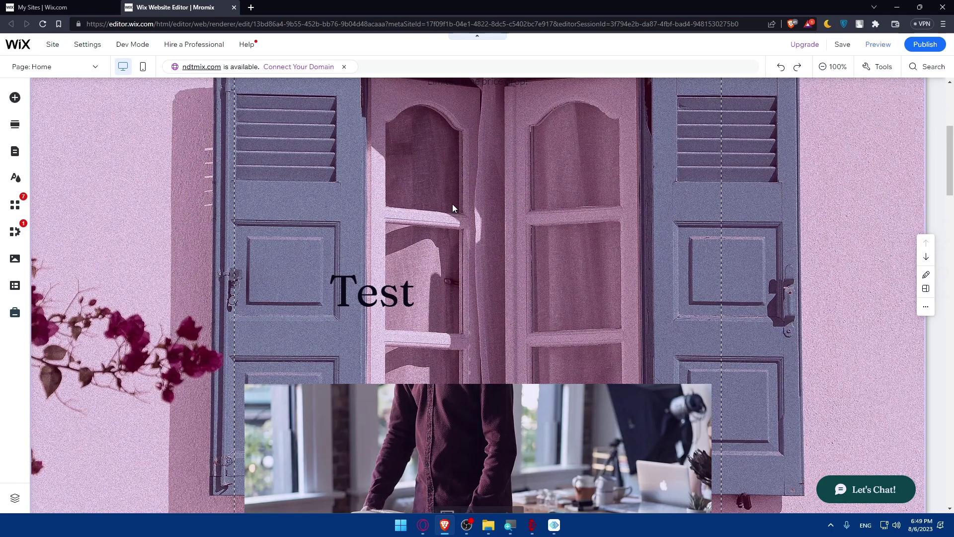
{"action": "left_click", "coordinate": [553, 529]}
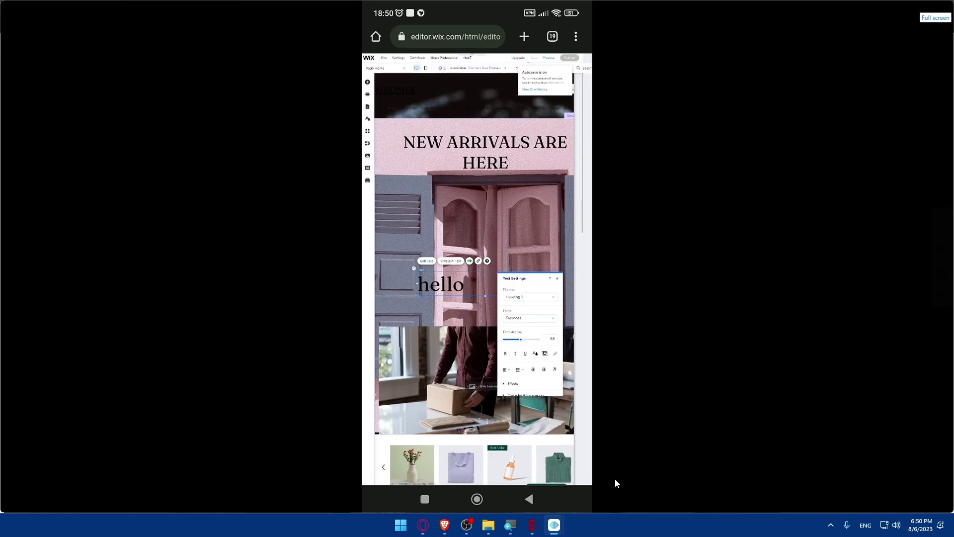
- Reload the Wix editor in Brave and check the heading on the Home page against the change saved on the phone
{"action": "left_click", "coordinate": [444, 524]}
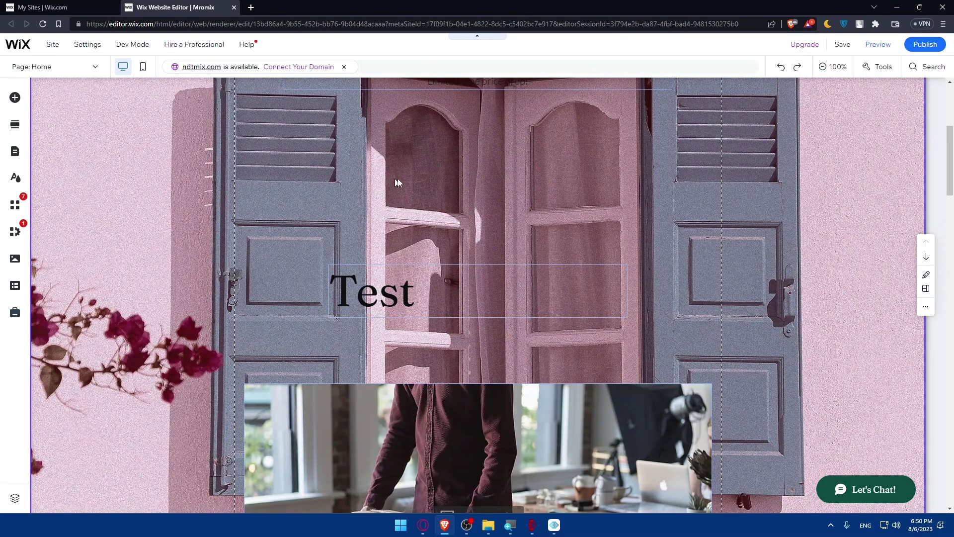
{"action": "left_click", "coordinate": [728, 173]}
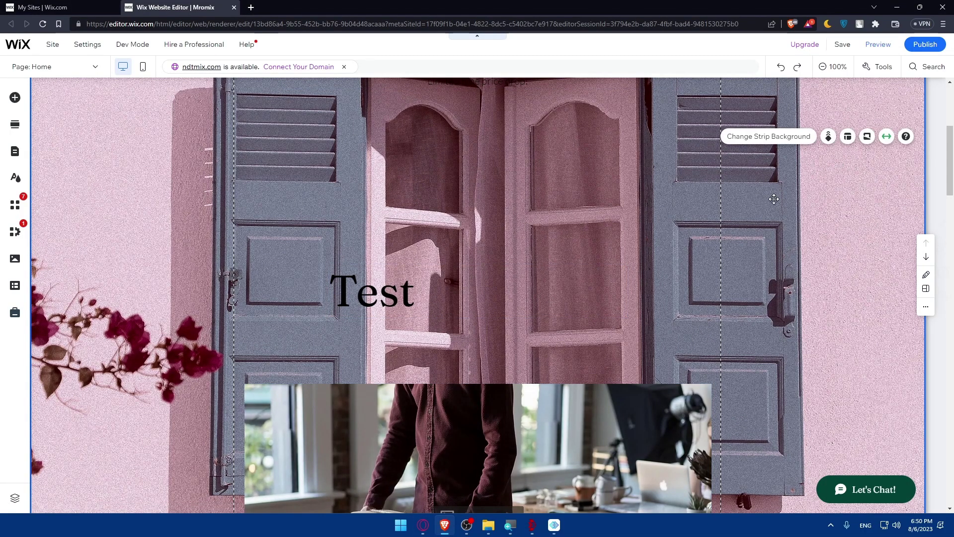
{"action": "left_click", "coordinate": [43, 24]}
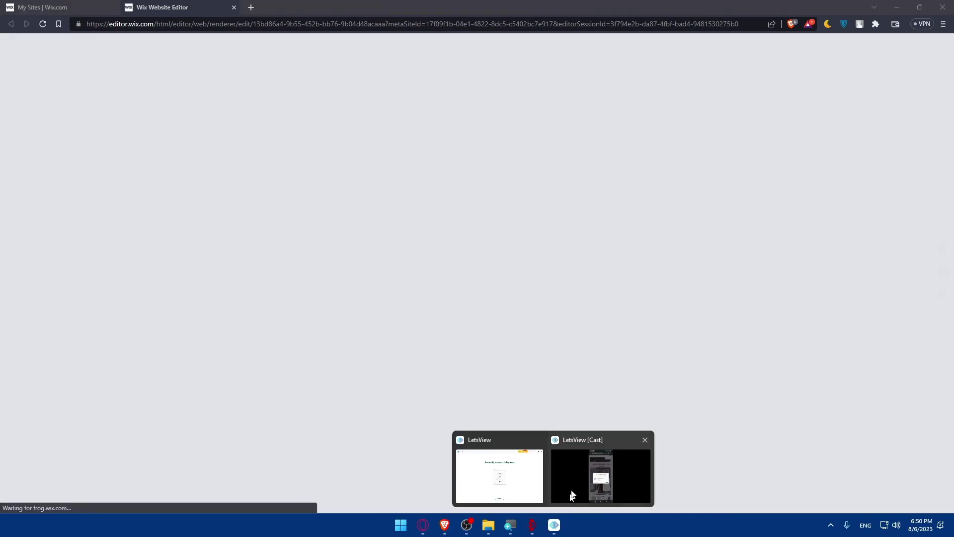
{"action": "left_click", "coordinate": [571, 494]}
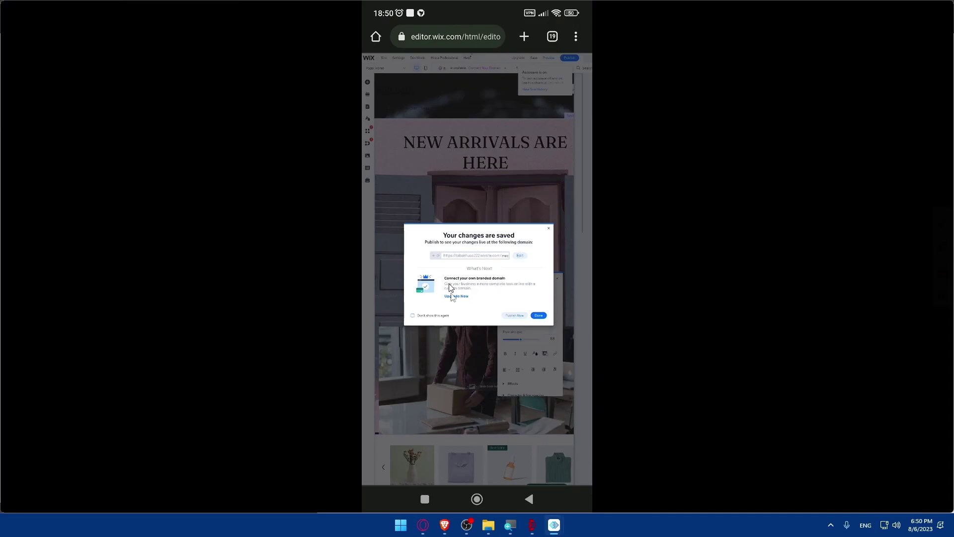
{"action": "left_click", "coordinate": [444, 525]}
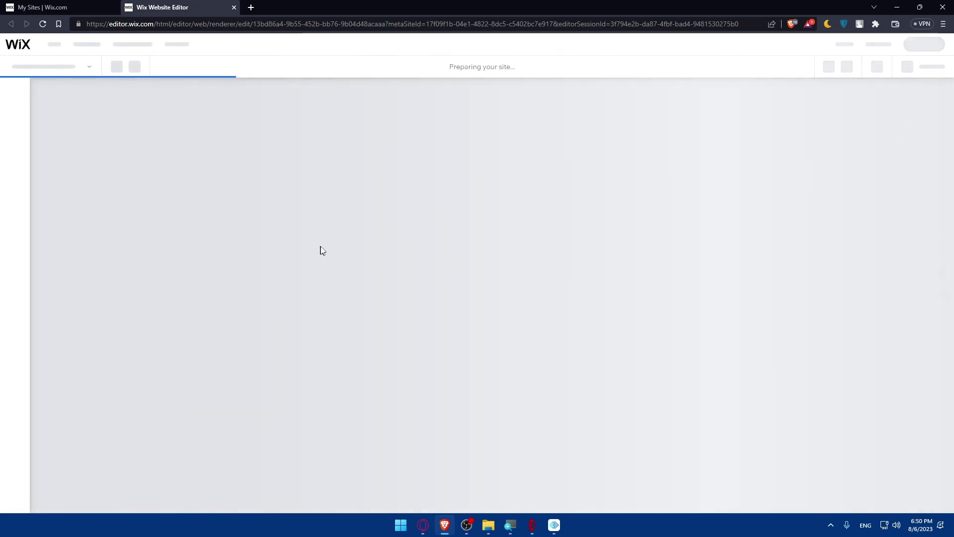
{"action": "scroll", "coordinate": [392, 270], "scroll_direction": "down", "scroll_amount": 5}
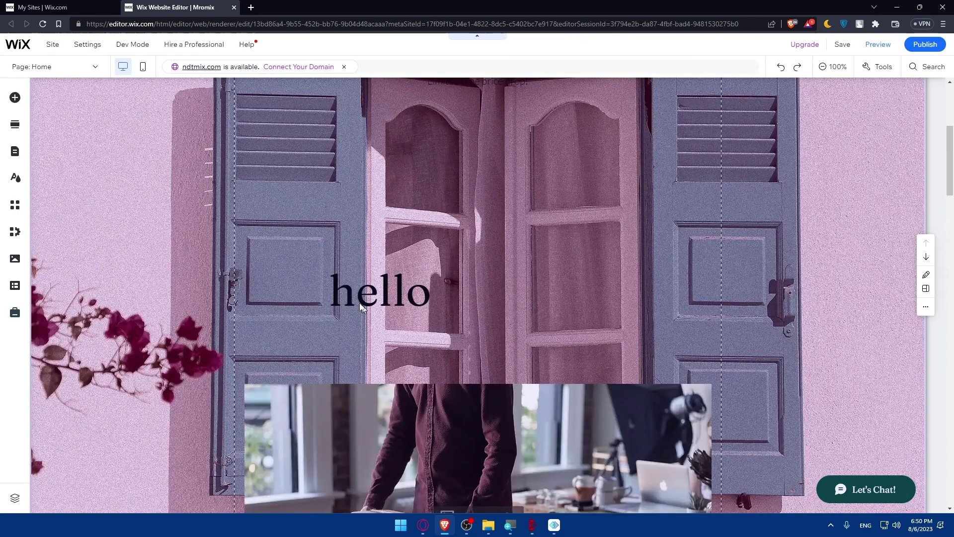